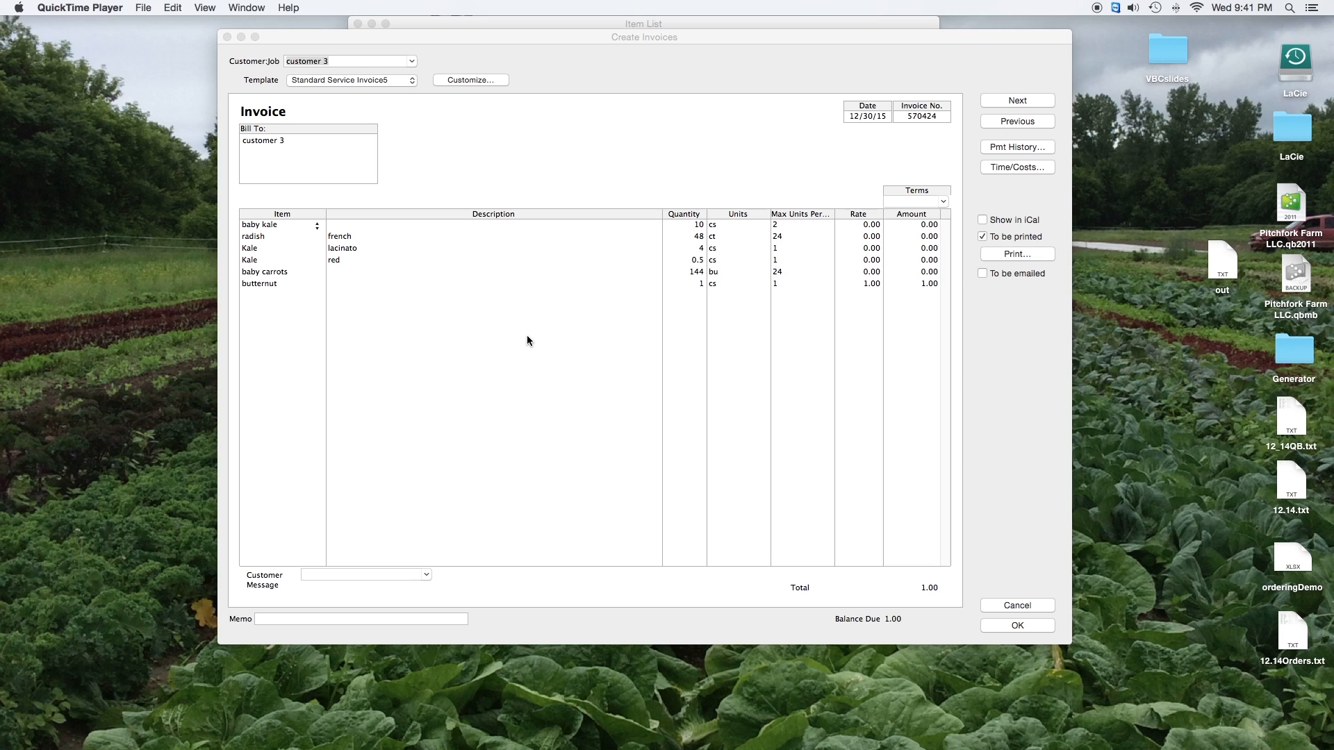
Step: Go through the description fields of the invoice's item lines and the first empty item row
left_click(527, 336)
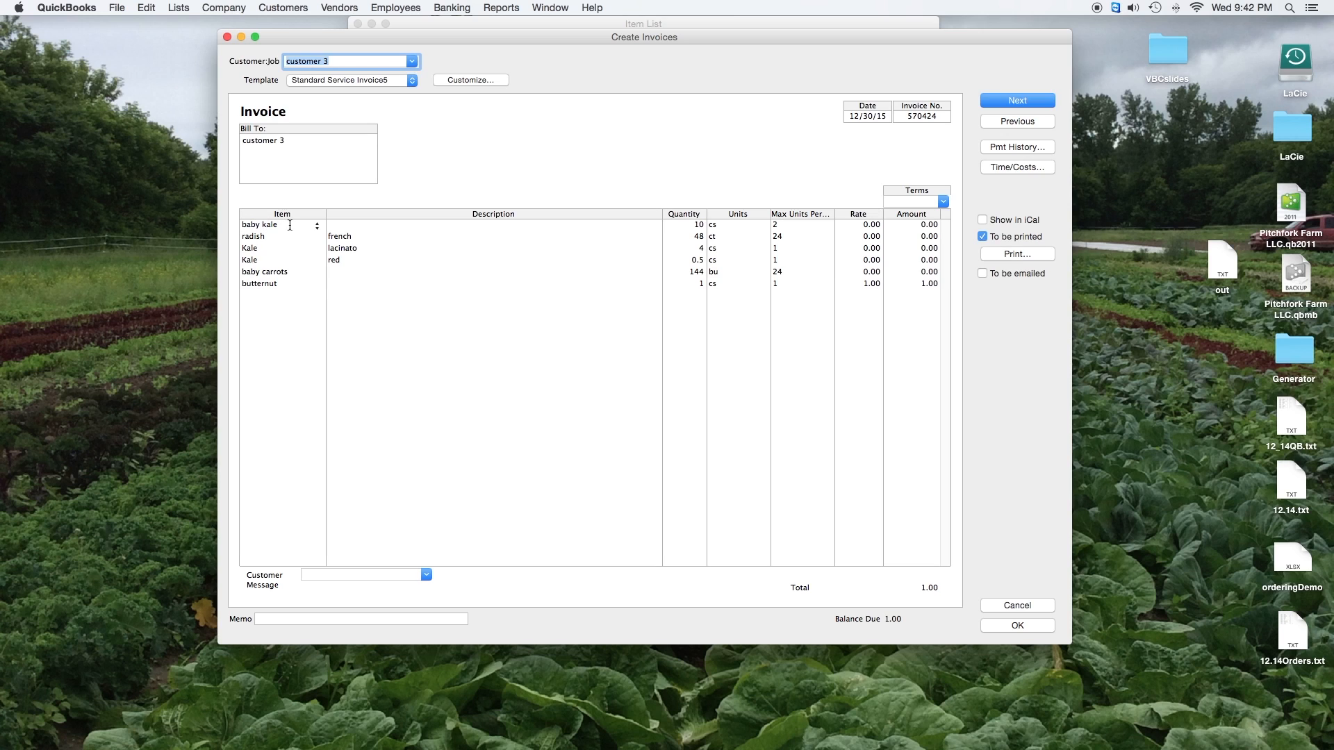
left_click(349, 226)
left_click(350, 261)
left_click(350, 272)
left_click(348, 282)
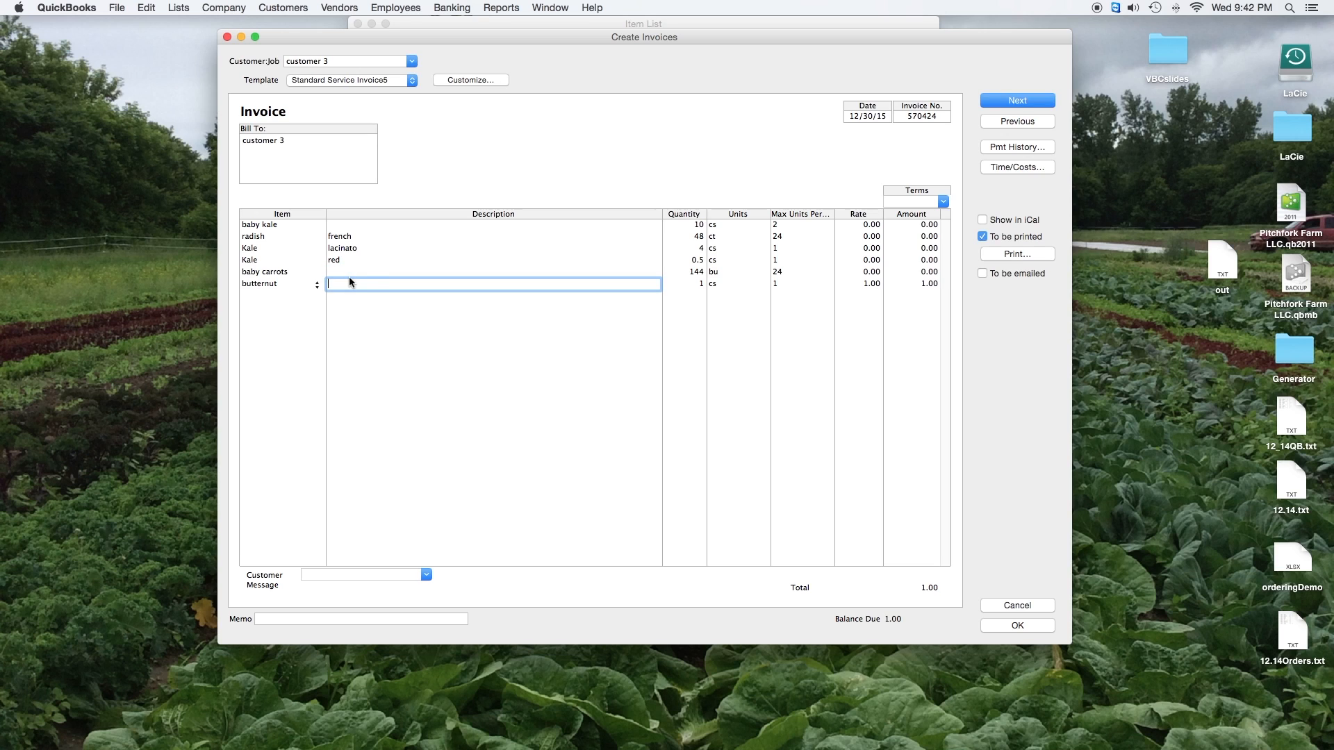
left_click(268, 295)
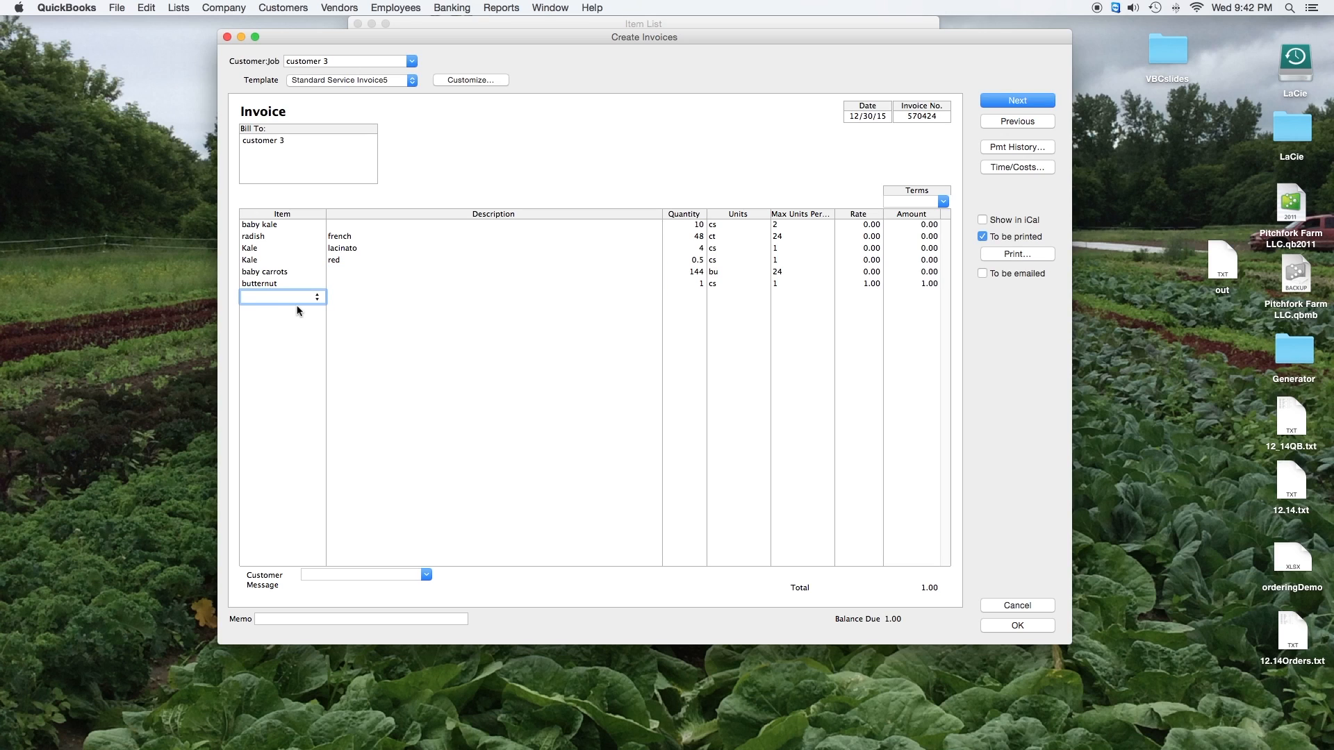
type("g")
key("BackSpace")
left_click_drag(351, 34, 296, 32)
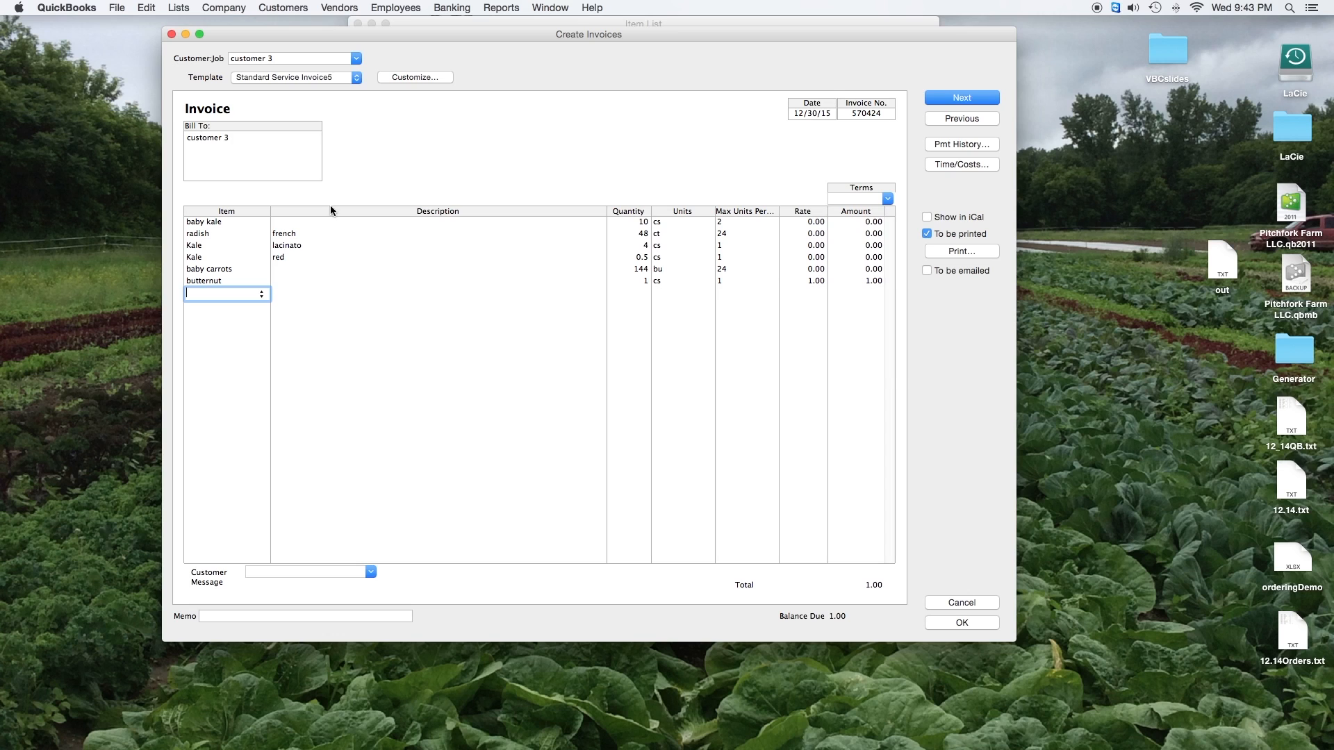
Step: Enter trial text in the description of the invoice's baby carrots line and clear it again
left_click(296, 262)
left_click(331, 271)
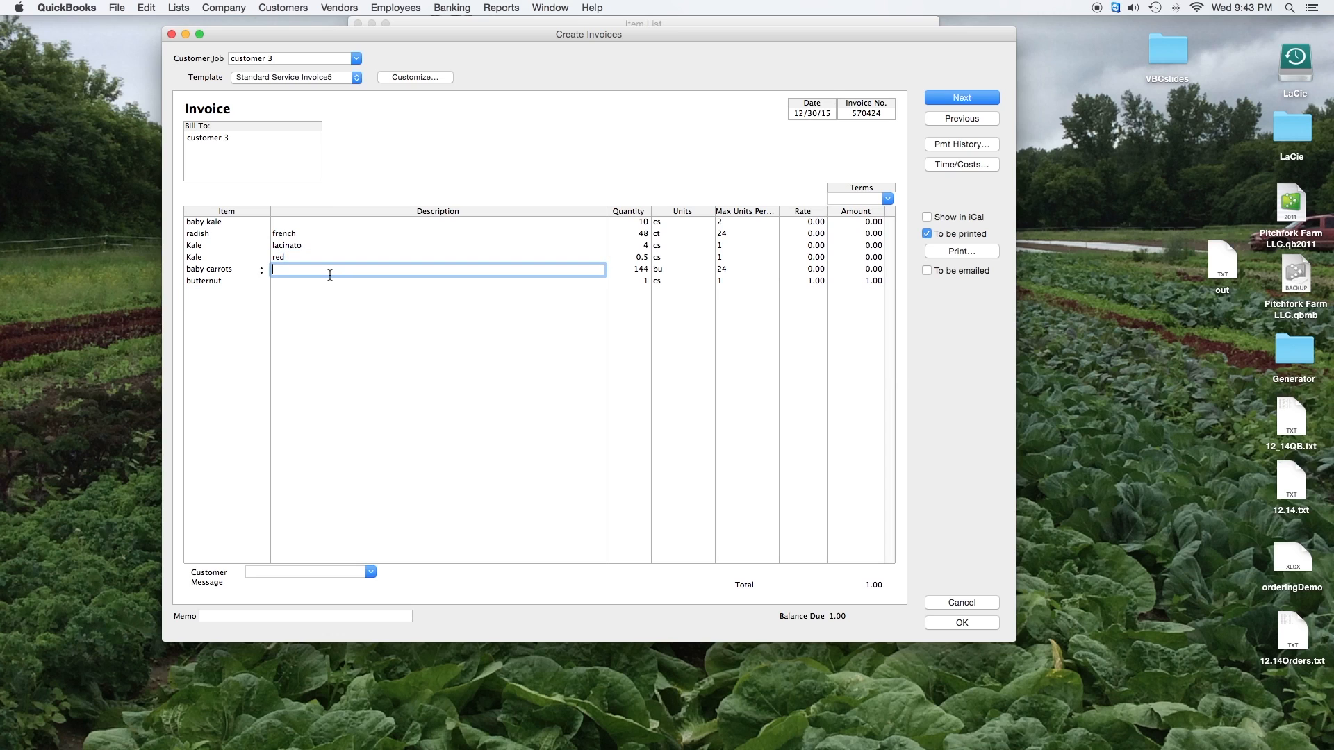
left_click(324, 288)
left_click(294, 271)
type("sdfasdfasdfasdf")
key("BackSpace")
key("BackSpace")
key("BackSpace")
key("BackSpace")
key("BackSpace")
key("BackSpace")
key("BackSpace")
key("BackSpace")
key("BackSpace")
key("BackSpace")
key("BackSpace")
key("BackSpace")
key("BackSpace")
key("BackSpace")
key("BackSpace")
left_click(508, 12)
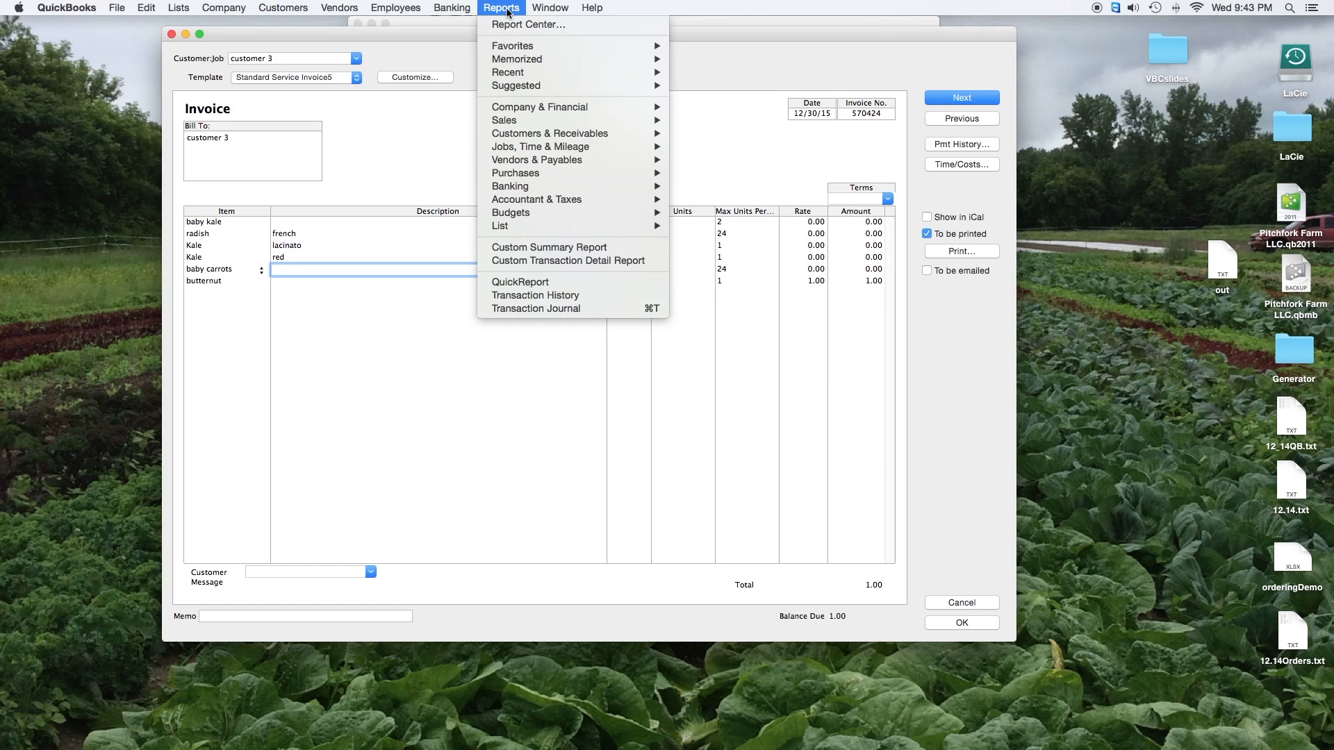
mouse_move(529, 61)
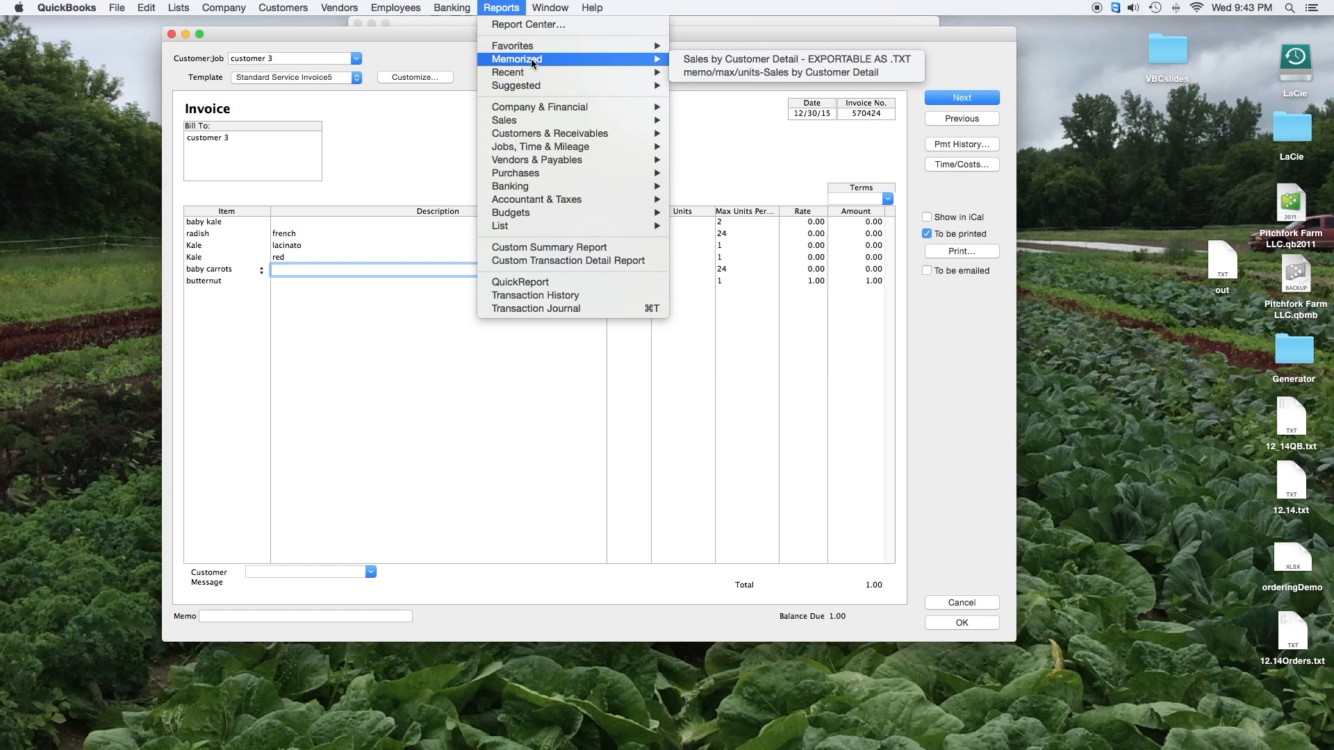
left_click(454, 108)
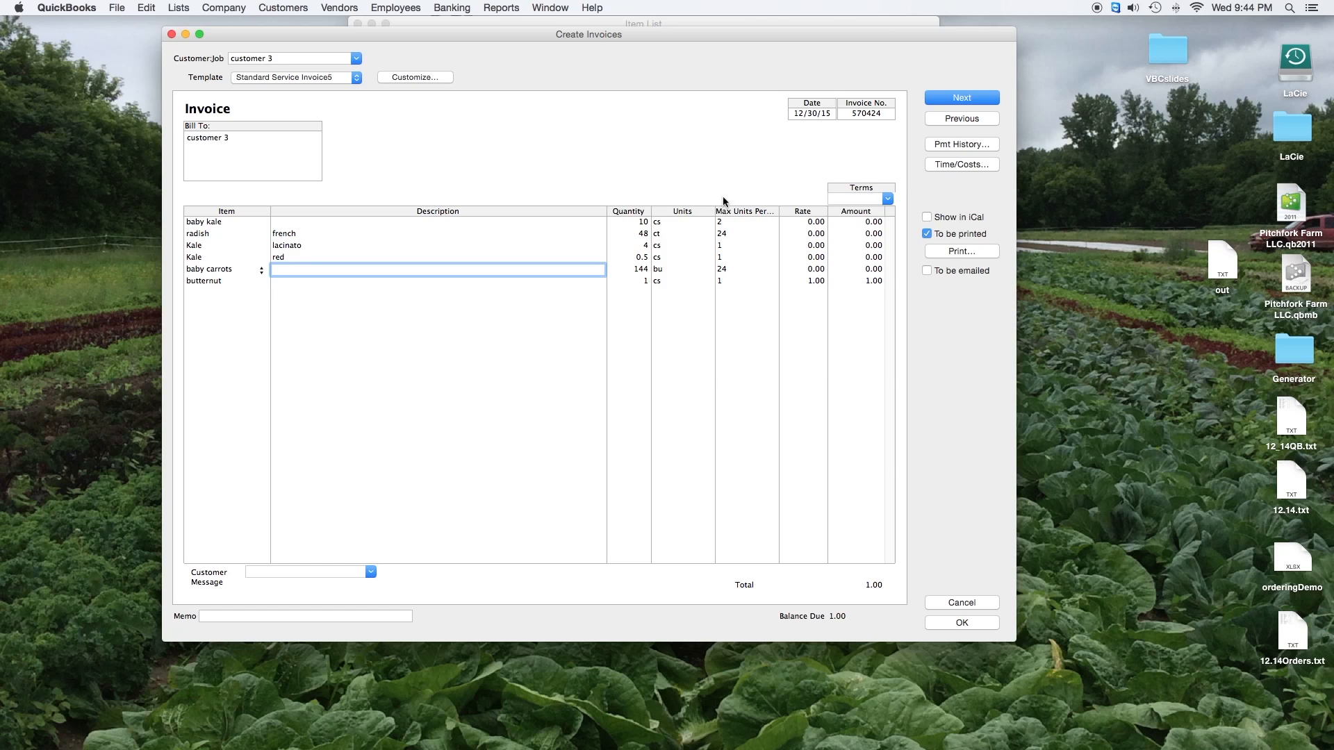
left_click_drag(612, 36, 572, 36)
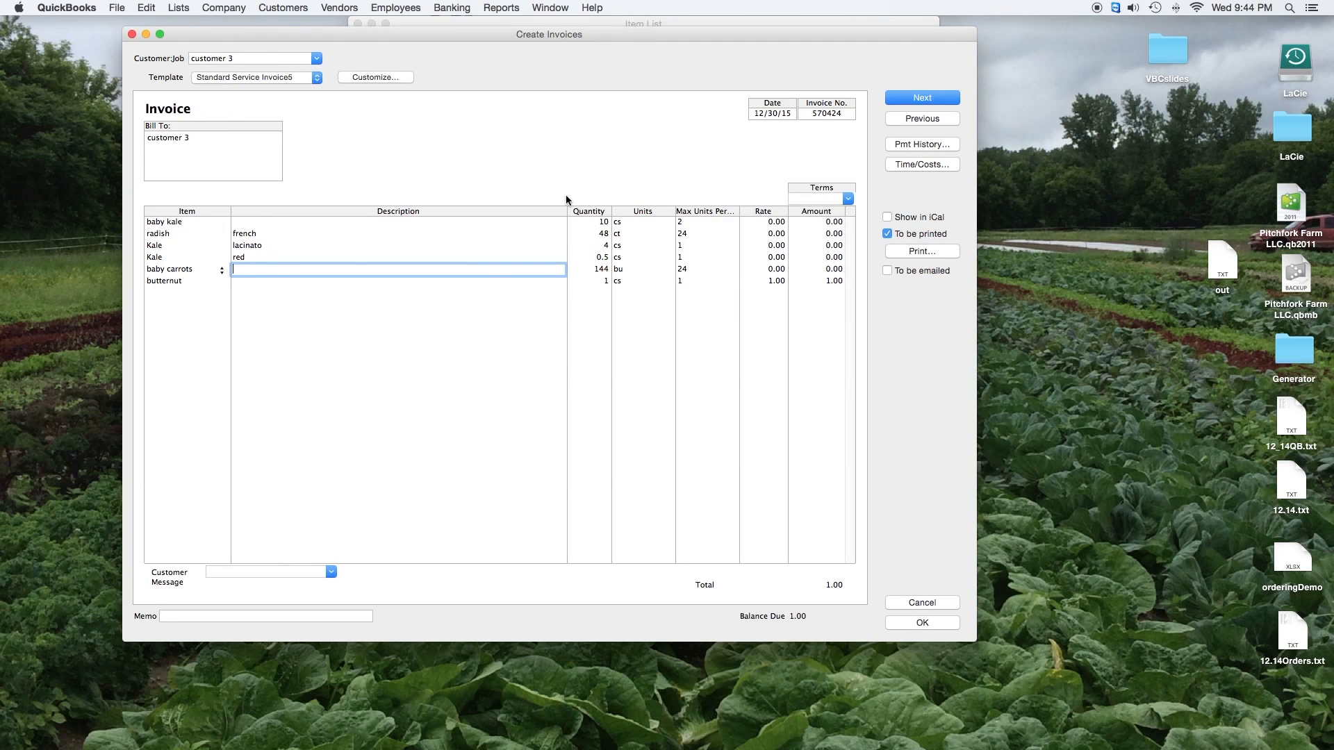
Step: Open the memorized report memo/max/units-Sales by Customer Detail and set both its From and To dates to 12/30/15
left_click(504, 13)
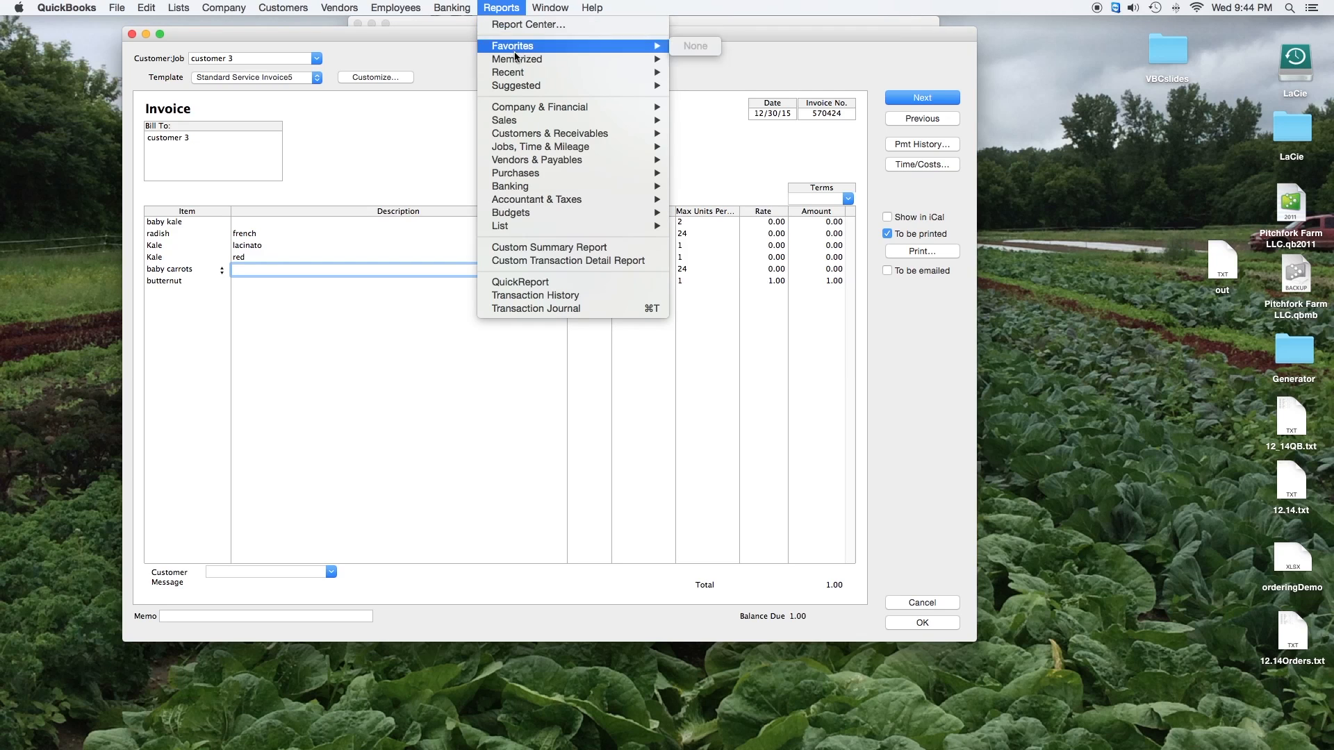
mouse_move(664, 63)
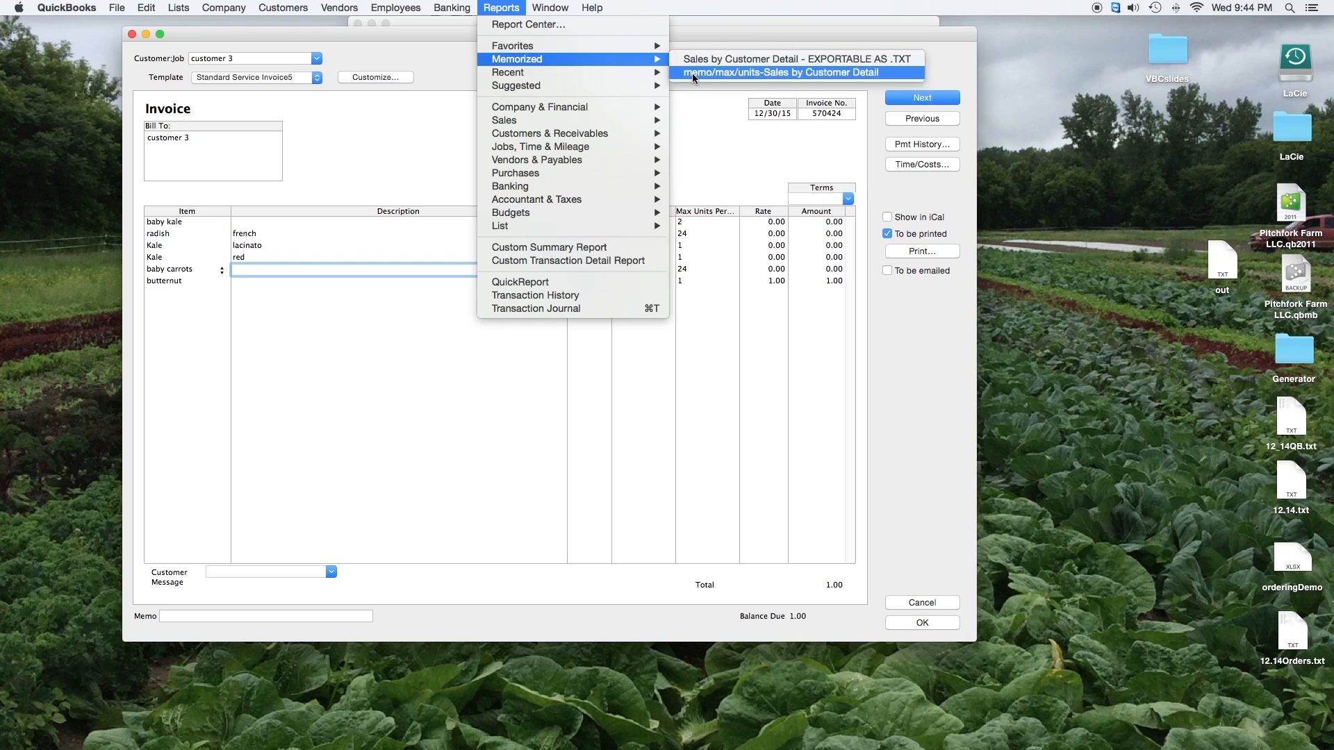
left_click(692, 73)
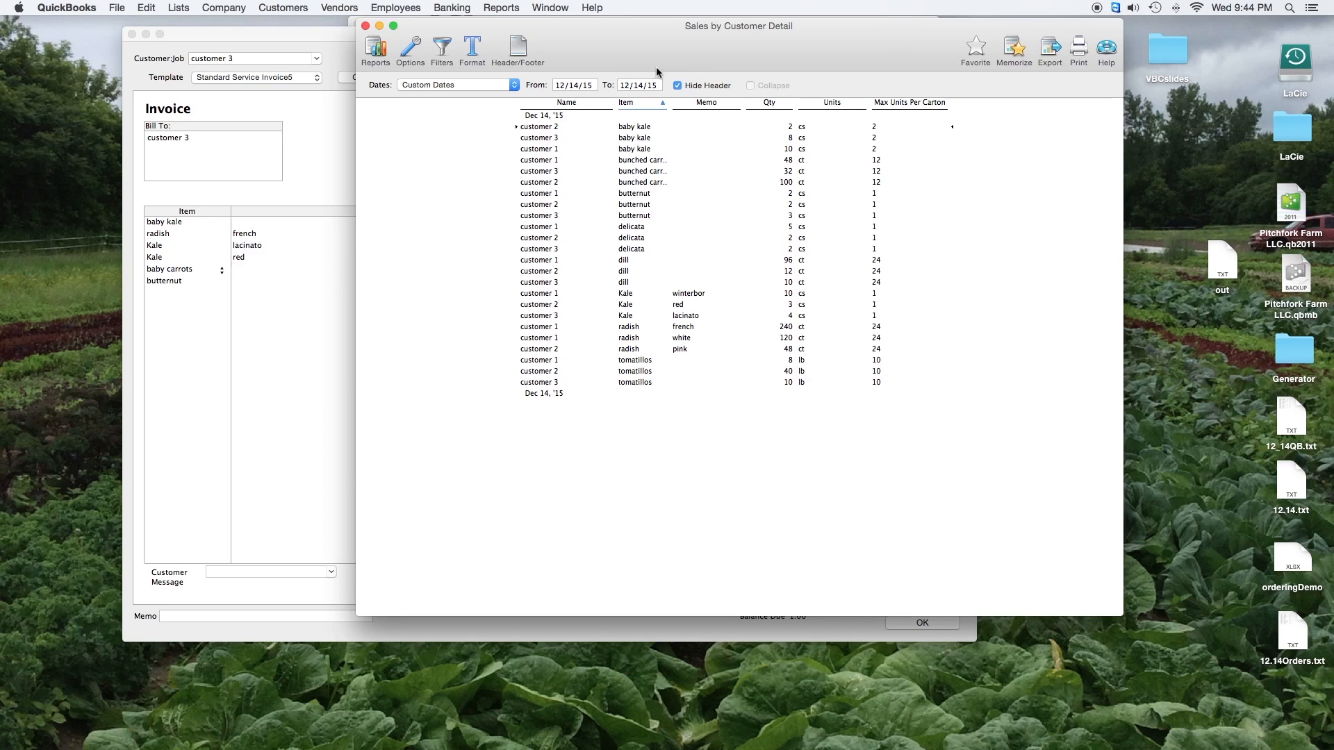
left_click(579, 86)
key("BackSpace")
key("BackSpace")
type("30")
key("Tab")
type("12/30")
key("Tab")
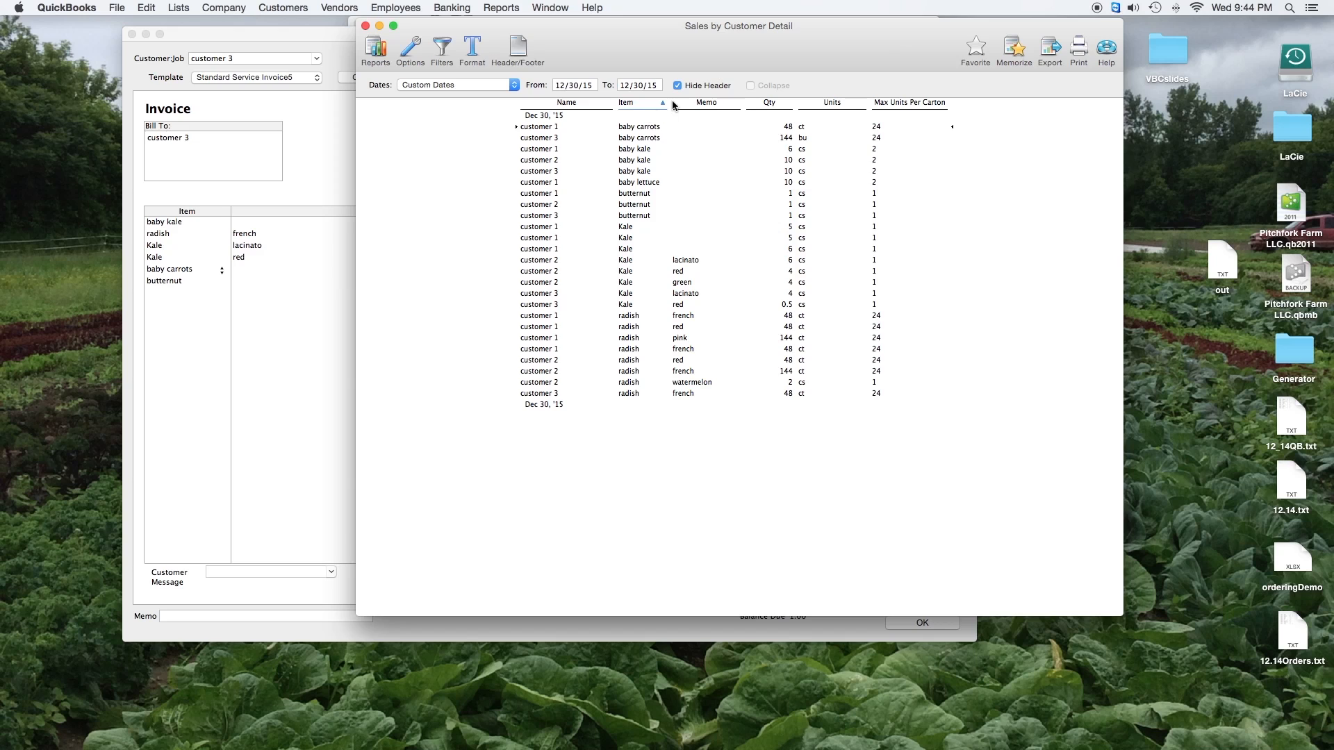
Step: Close the Sales by Customer Detail report
left_click_drag(637, 56, 733, 54)
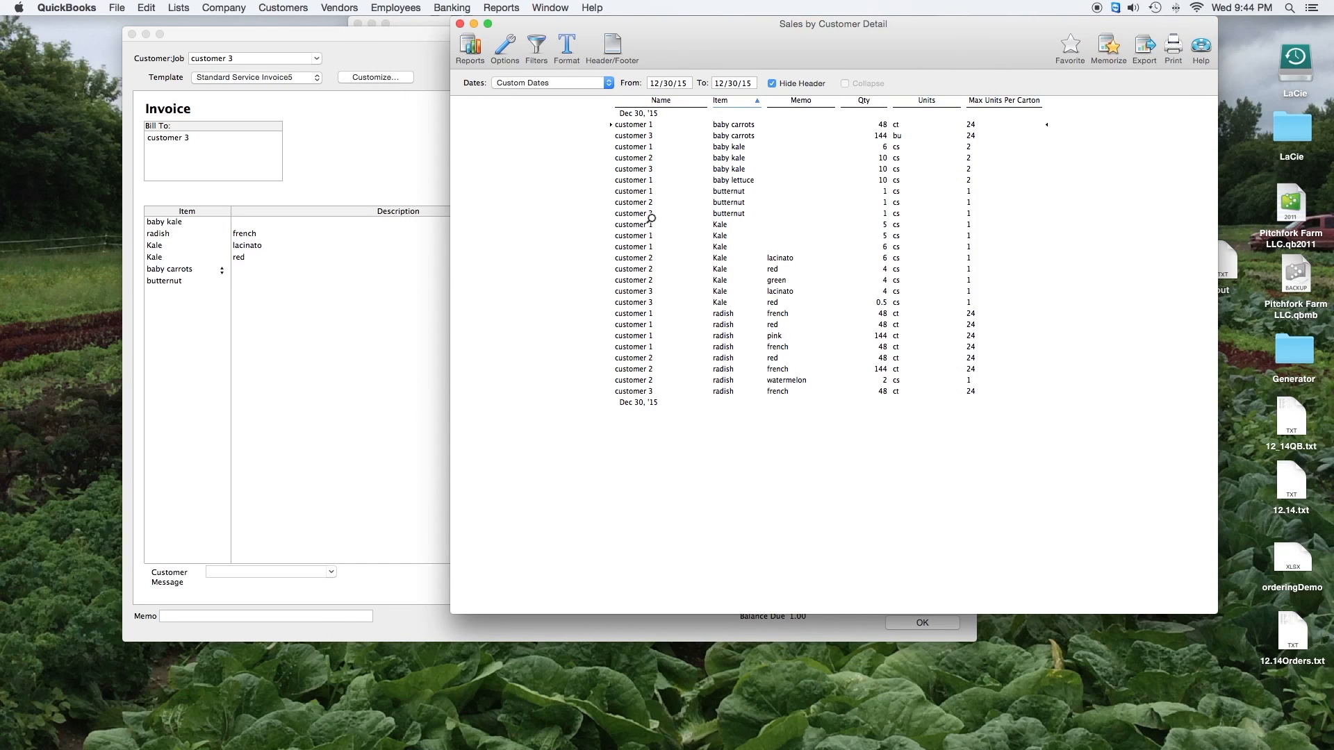
left_click_drag(821, 41, 663, 47)
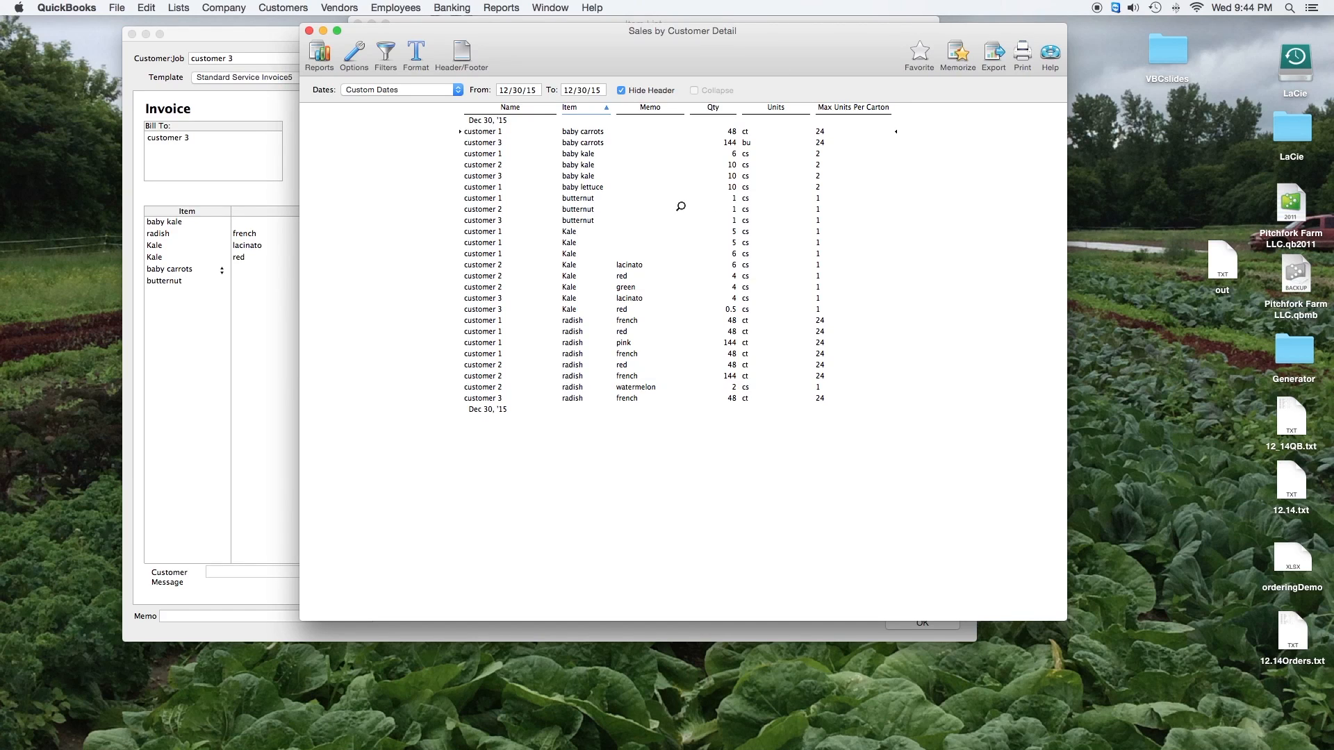
right_click(381, 174)
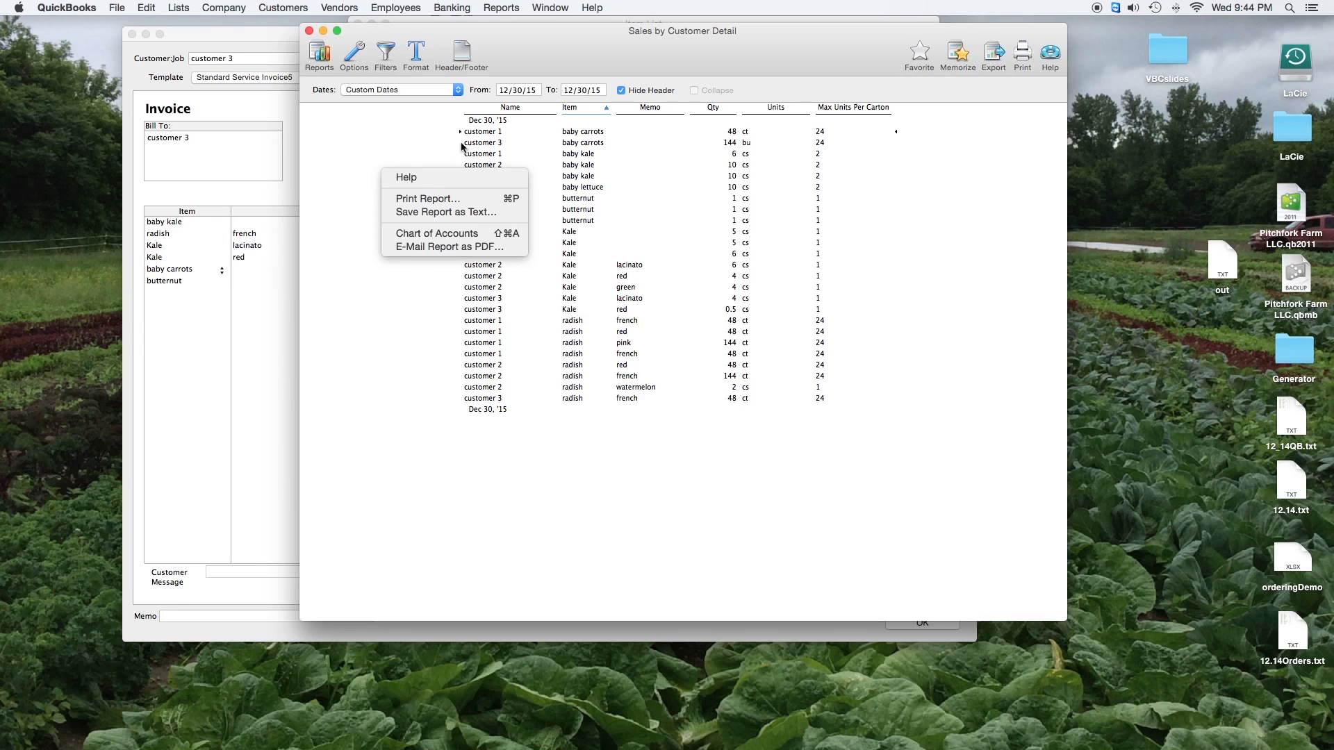
left_click(310, 33)
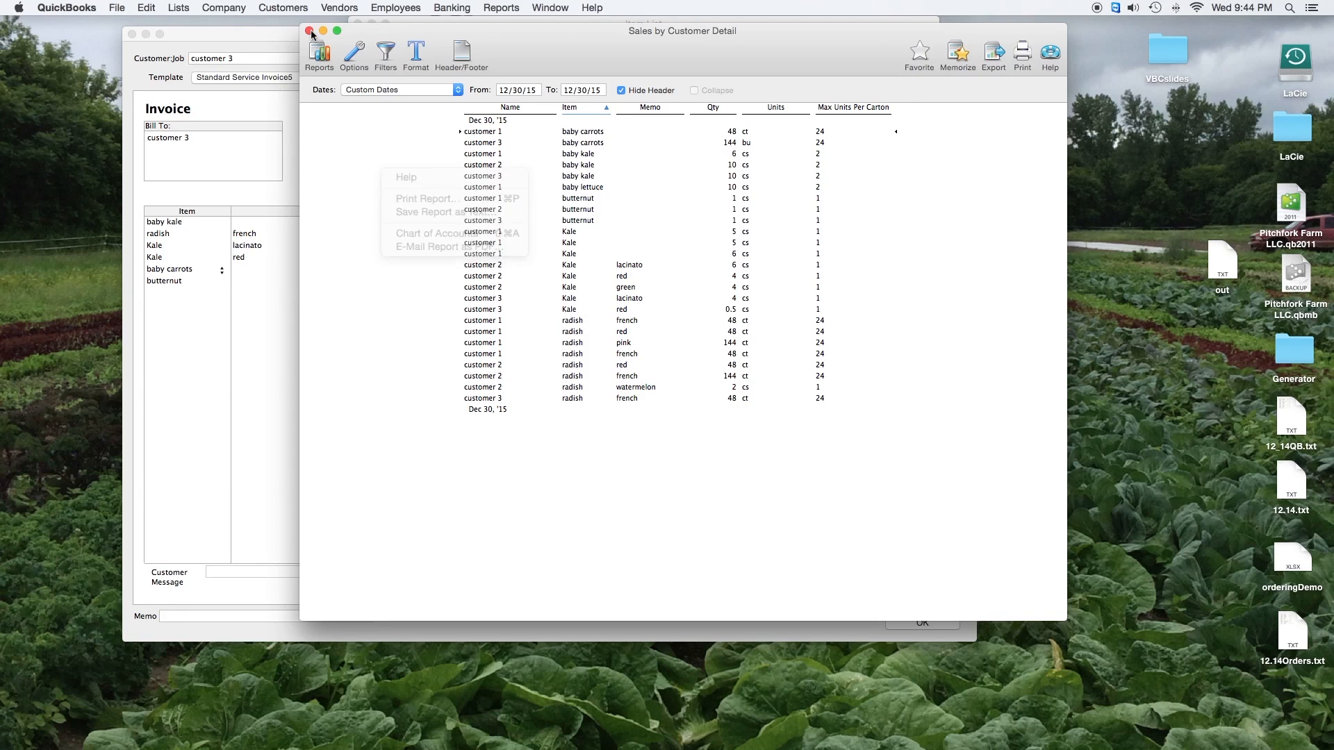
left_click(310, 31)
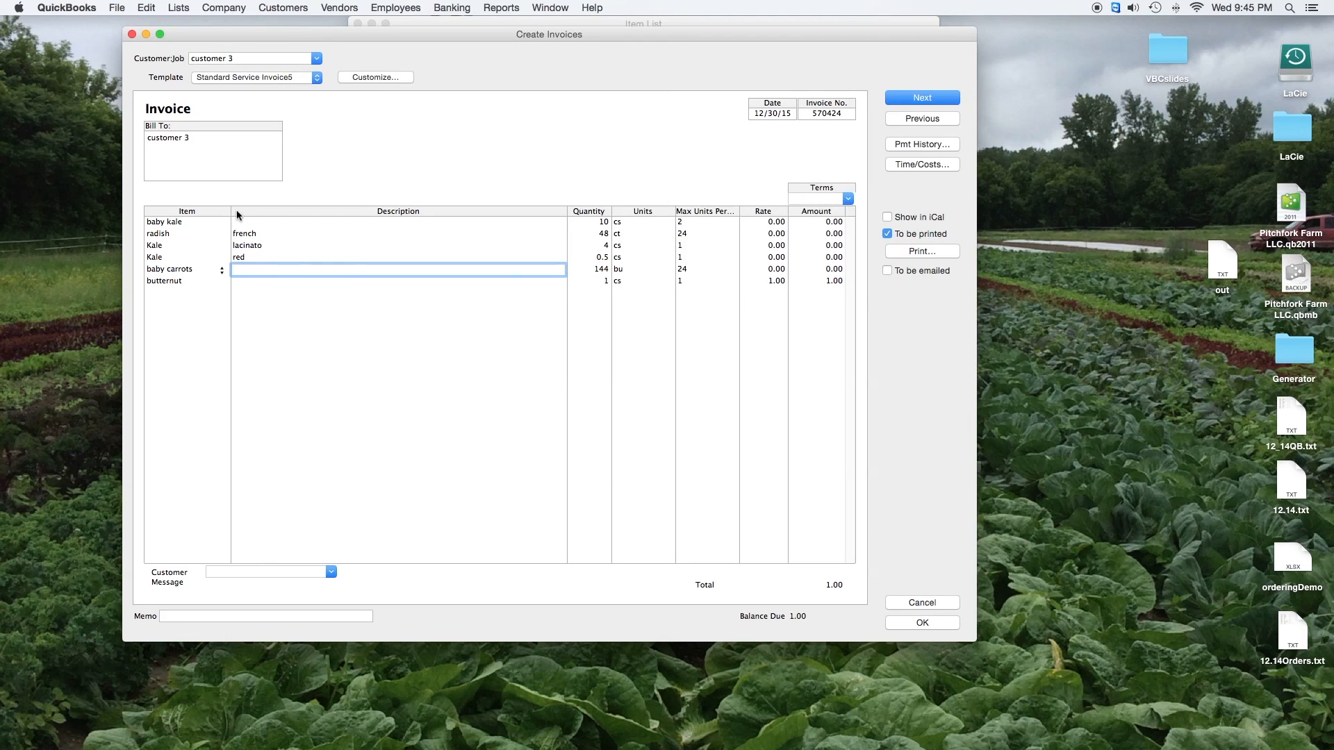
Step: Run the memorized memo/max/units-Sales by Customer Detail report again for 12/30/15 through 12/30/15
left_click(503, 8)
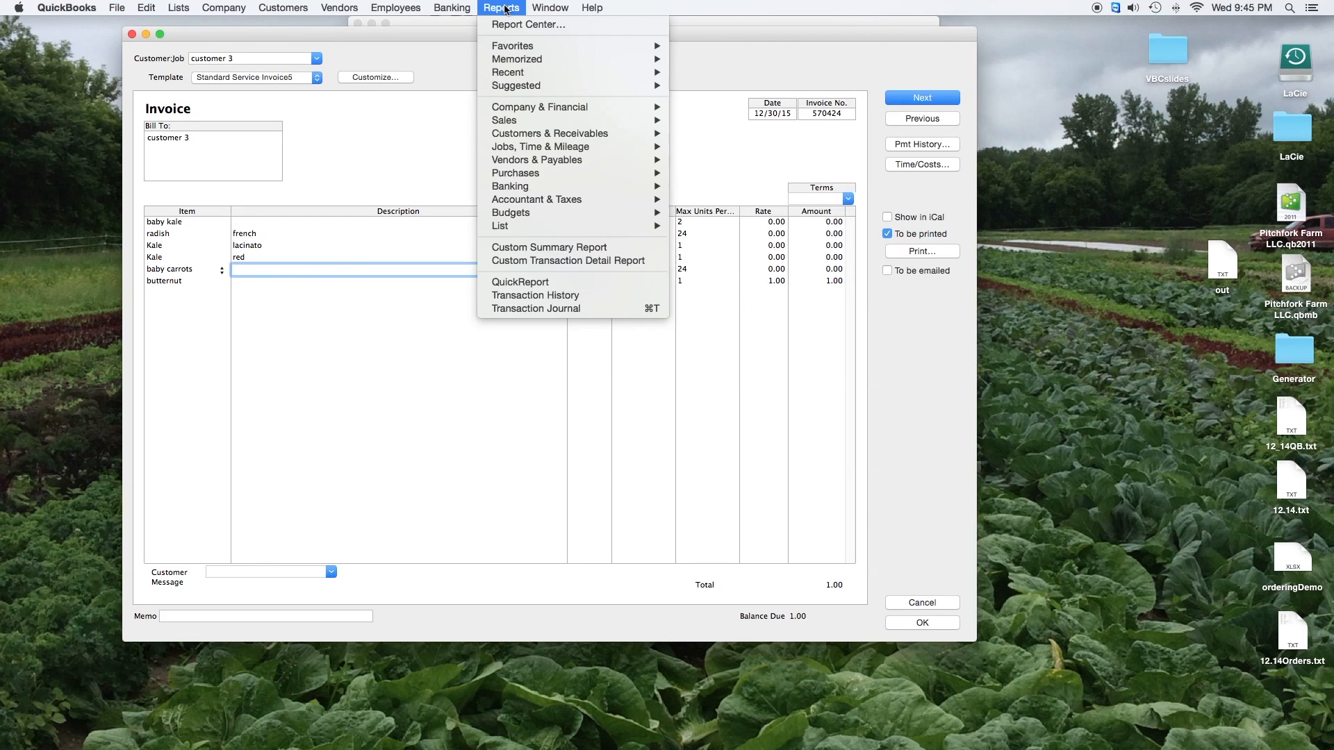
mouse_move(515, 60)
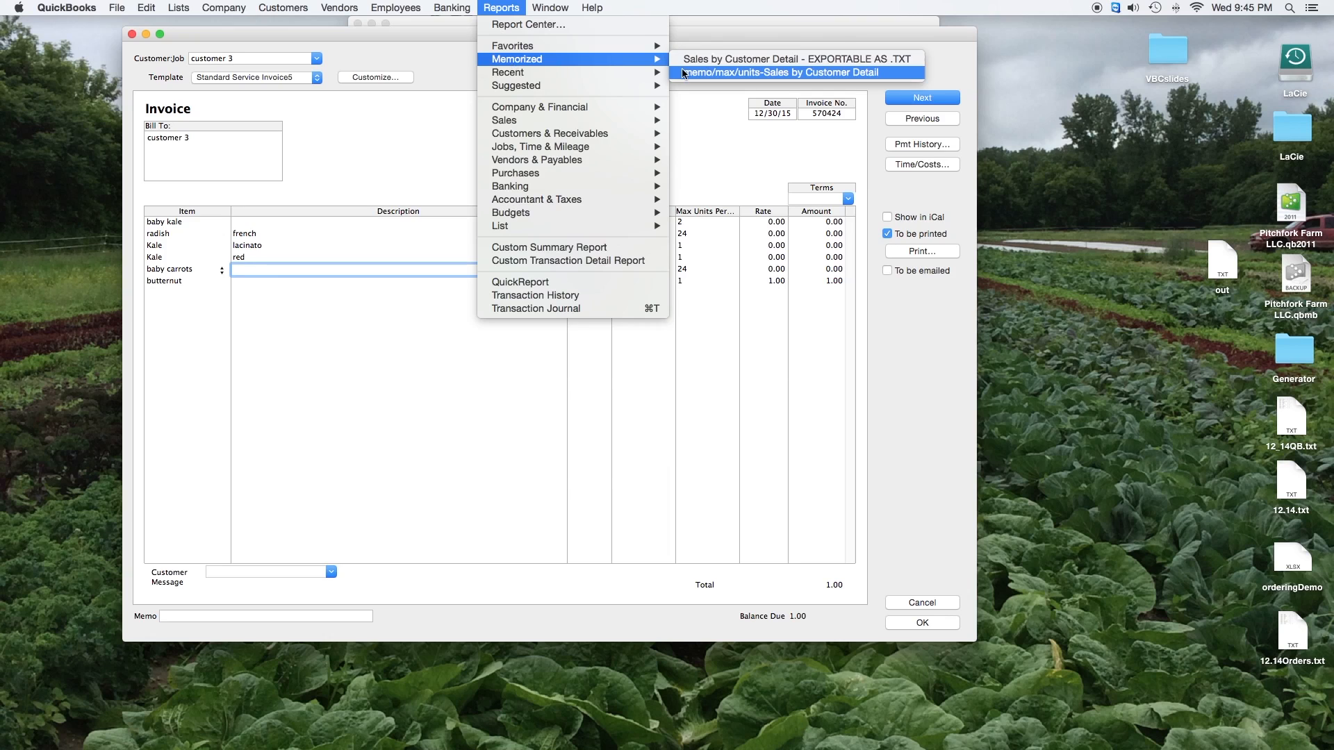
left_click(778, 73)
left_click(528, 91)
key("BackSpace")
key("BackSpace")
type("30/15")
key("Tab")
type("12/")
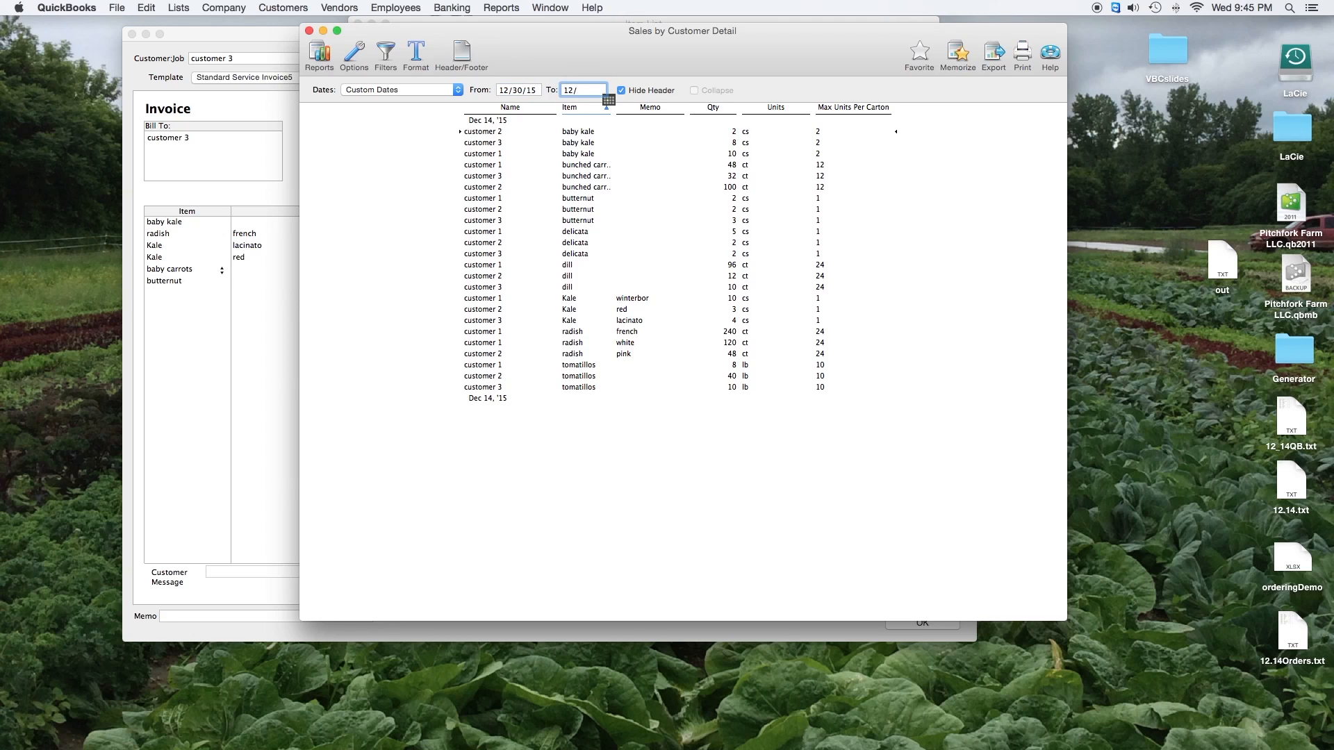
type("30/15")
key("Return")
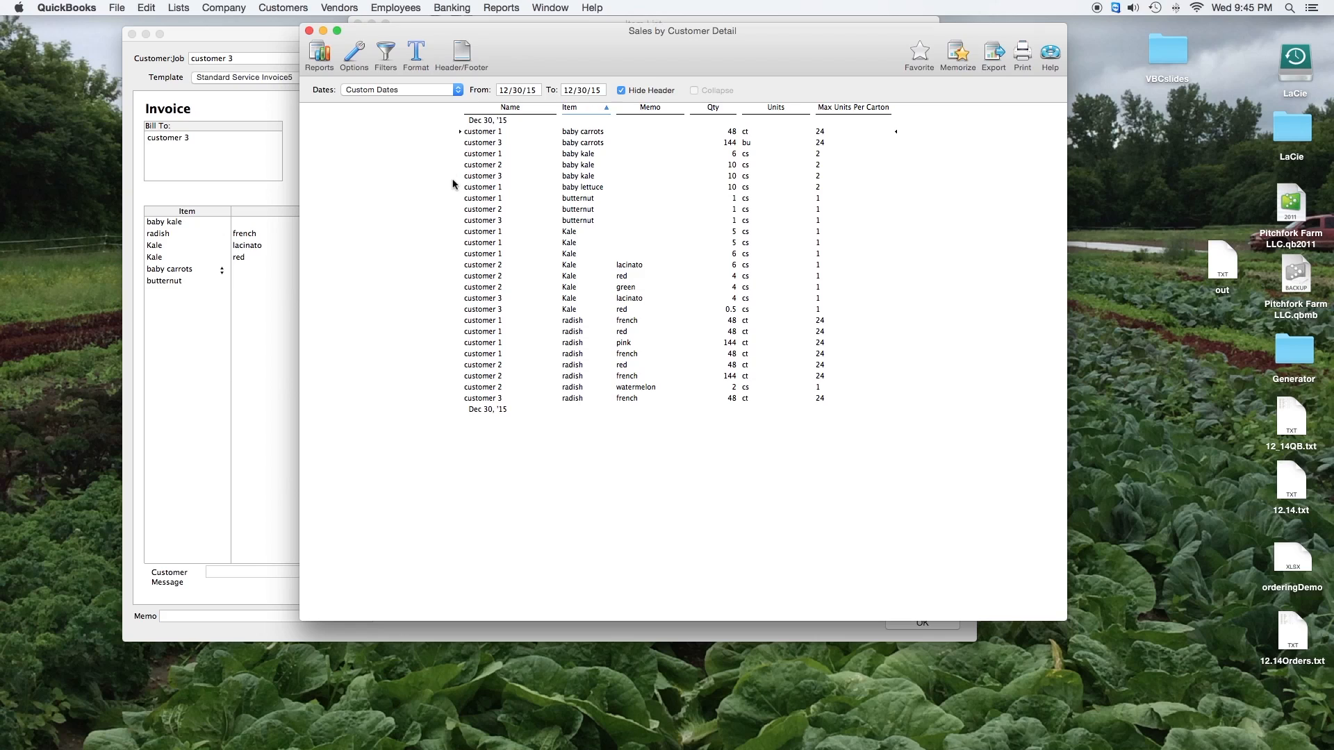